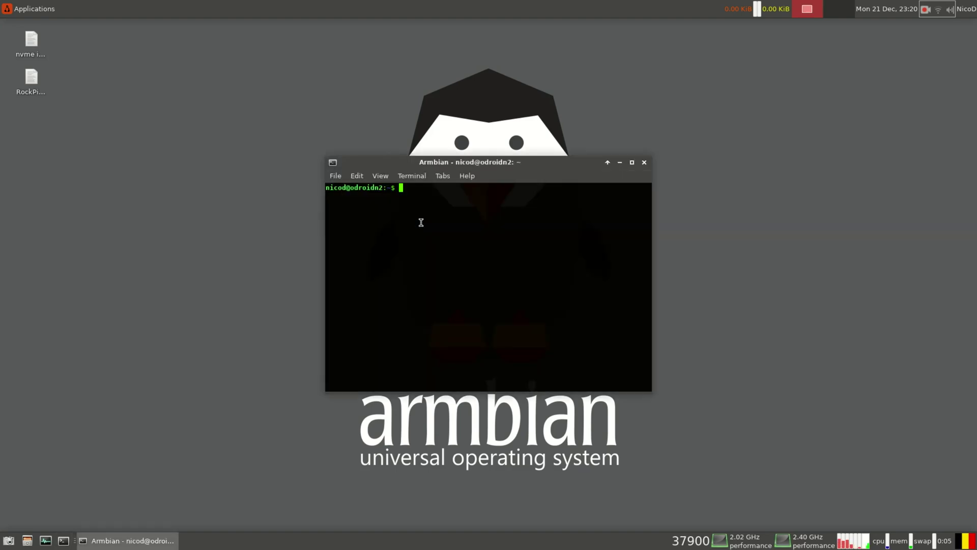
Install boinc-manager with apt, entering the sudo password and confirming the listed packages
text(sudo apt install)
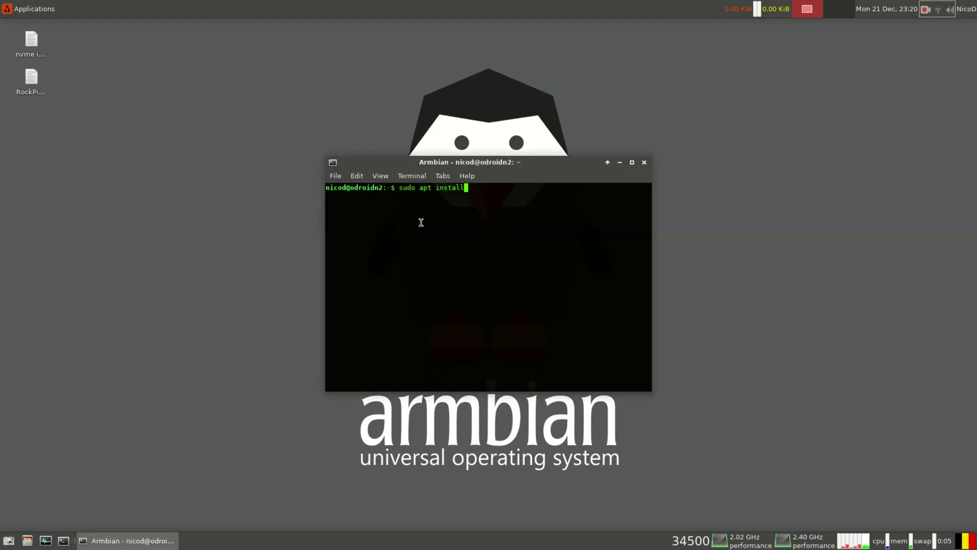
text( boinc-manager)
key(Return)
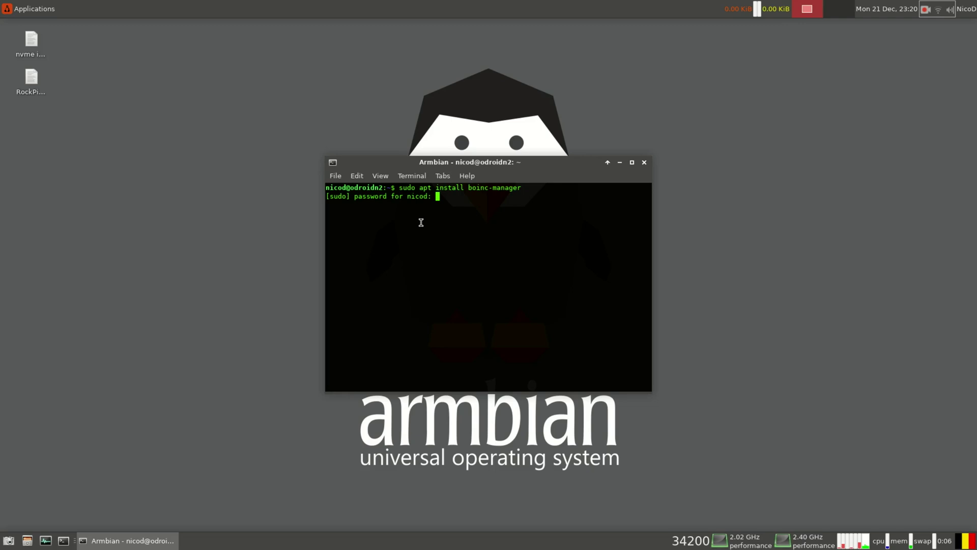
key(Return)
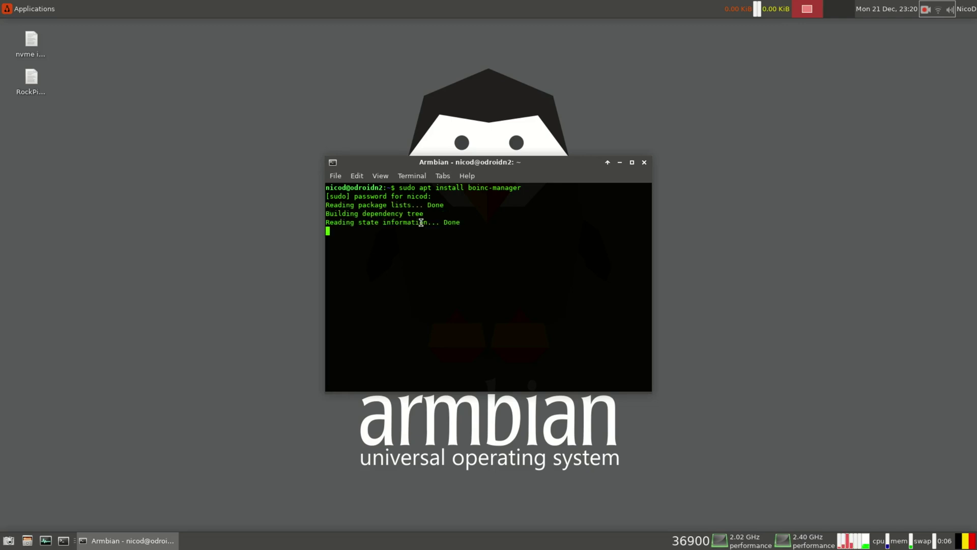
text(y)
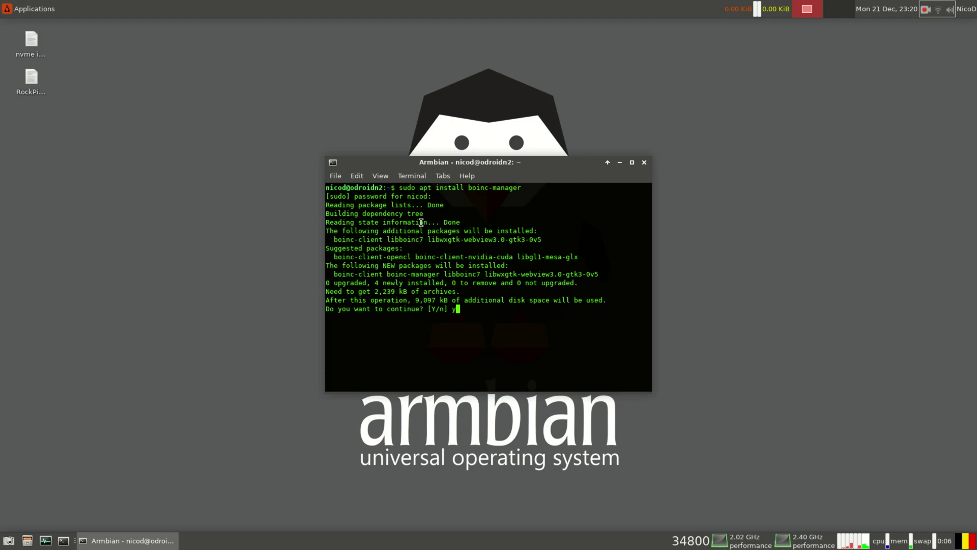
key(Return)
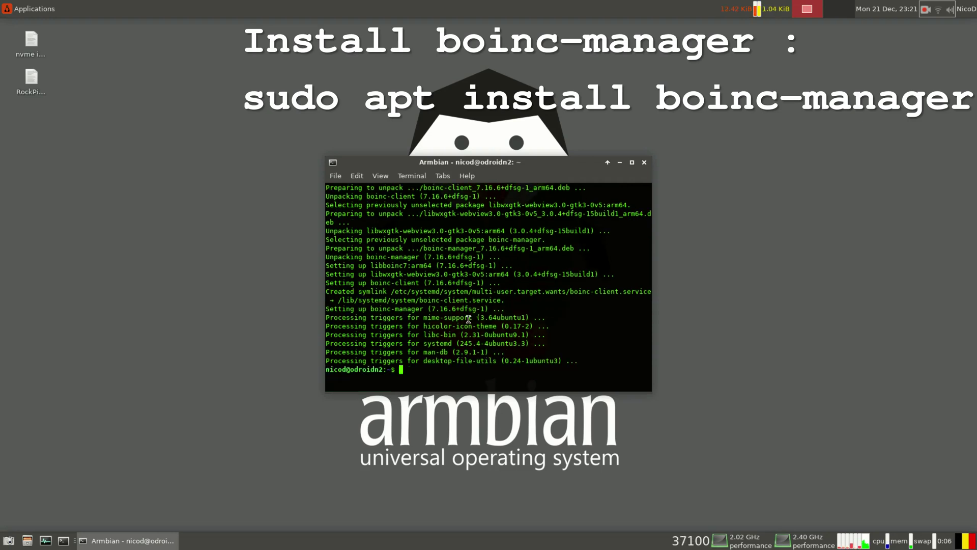
Launch BOINC Manager from the Applications > System menu
click(2, 5)
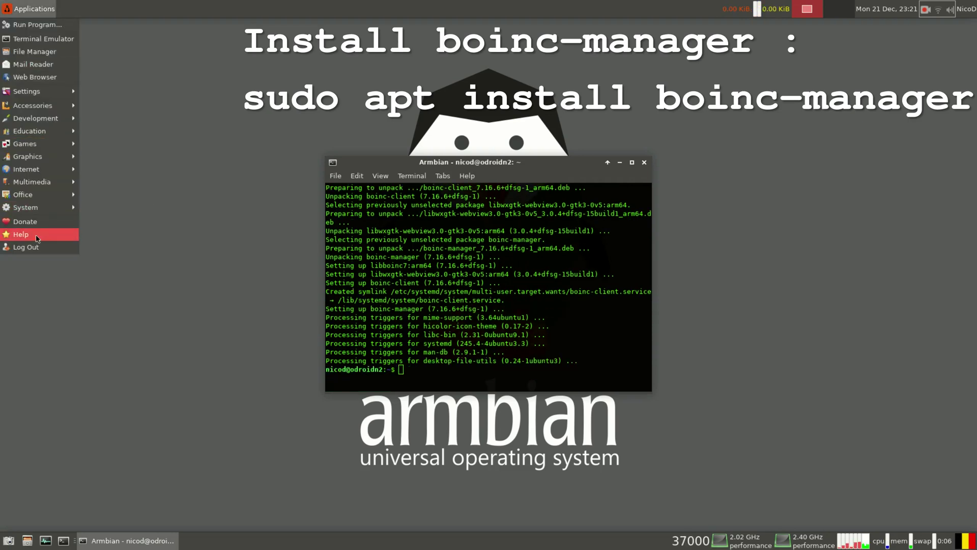
mouse_move(35, 207)
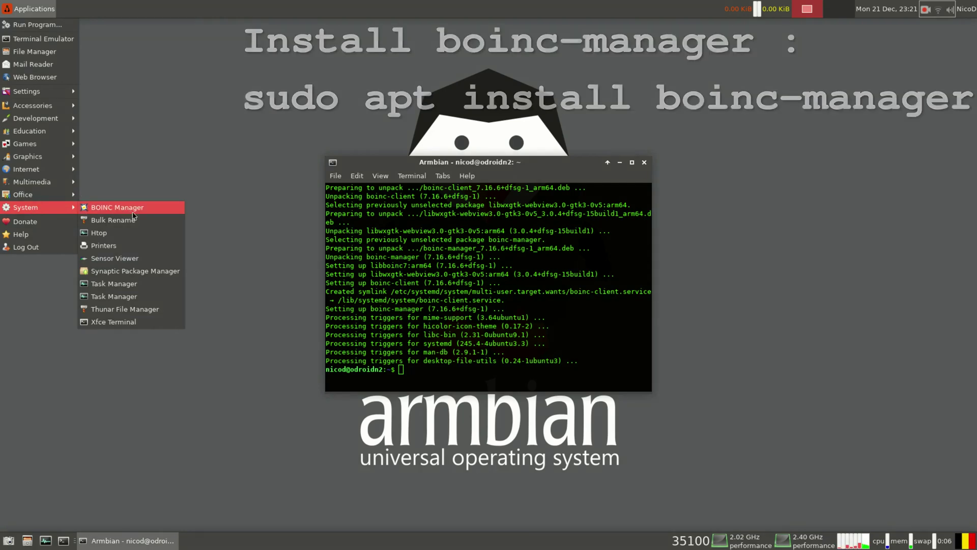
click(792, 387)
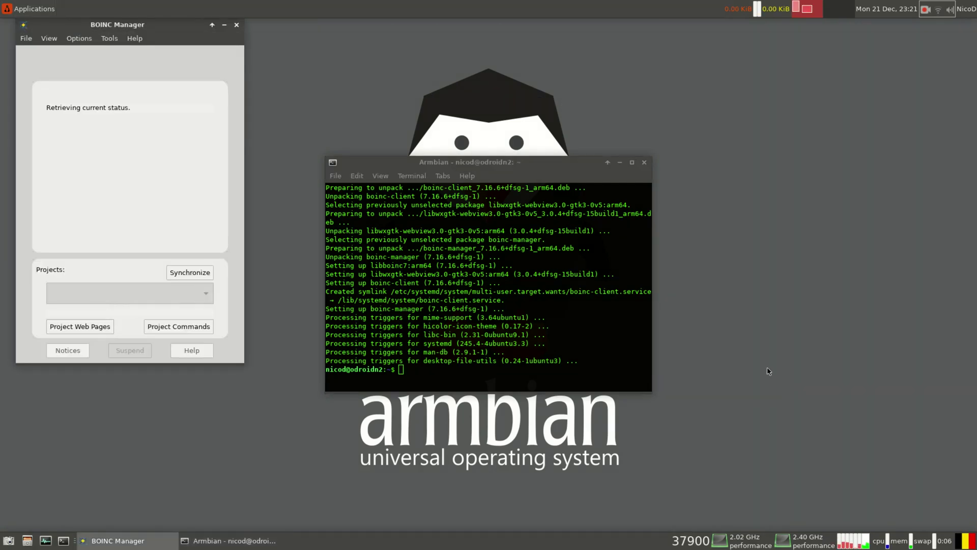
Pick MLC@Home from the project list and advance to its account page
drag(136, 27, 206, 58)
scroll(407, 311, down, 3)
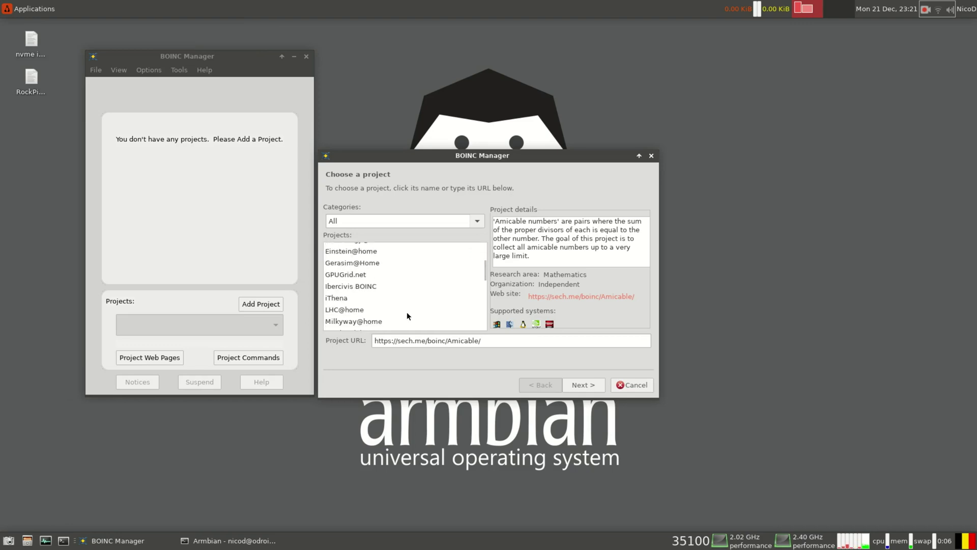
scroll(407, 311, down, 3)
click(352, 275)
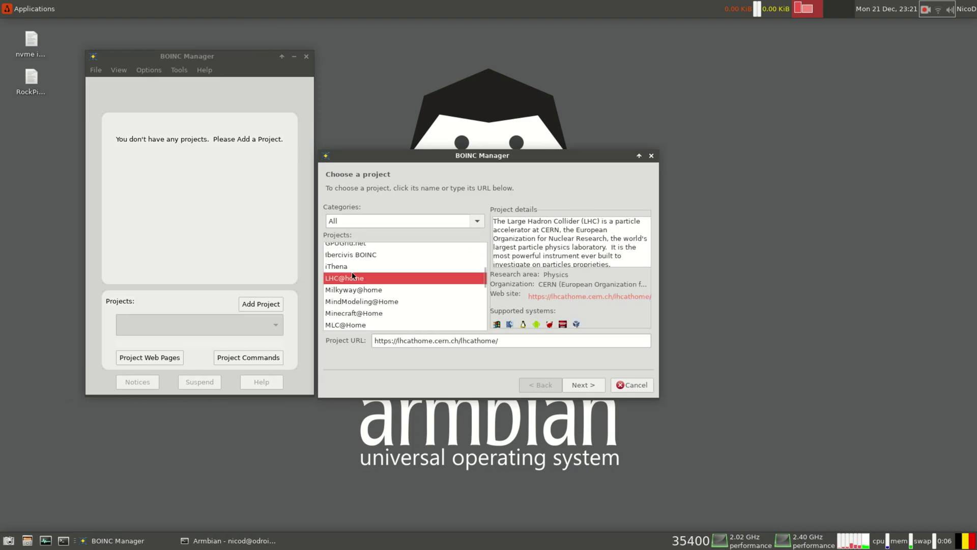
scroll(352, 272, down, 2)
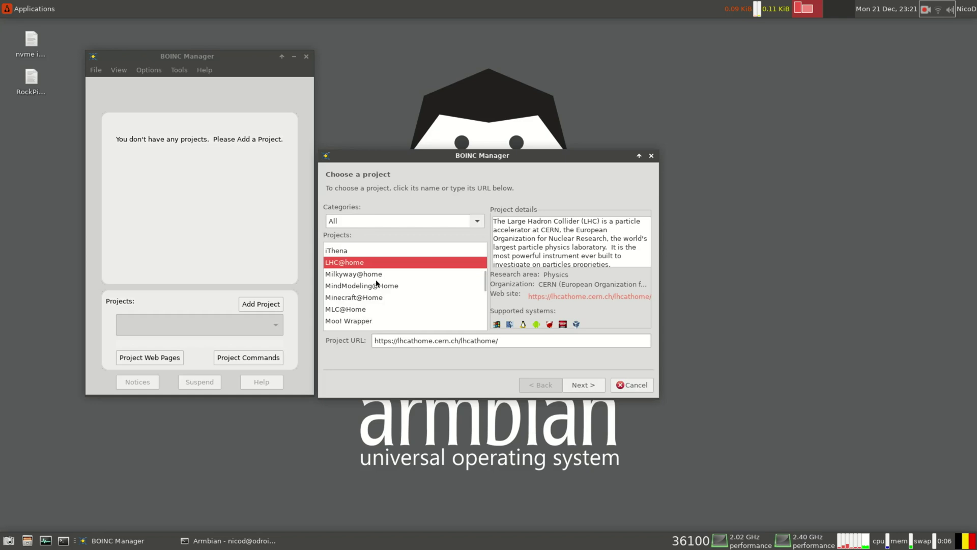
click(353, 279)
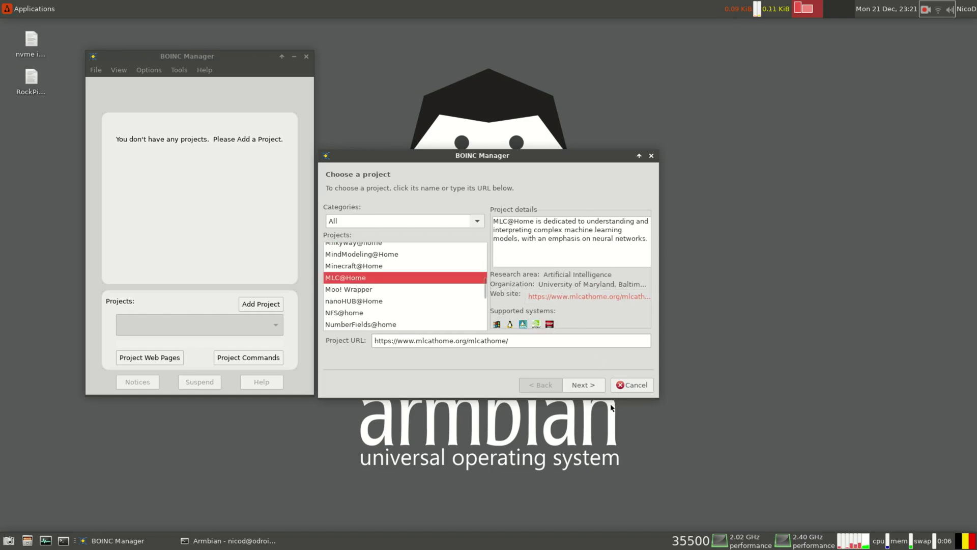
click(584, 385)
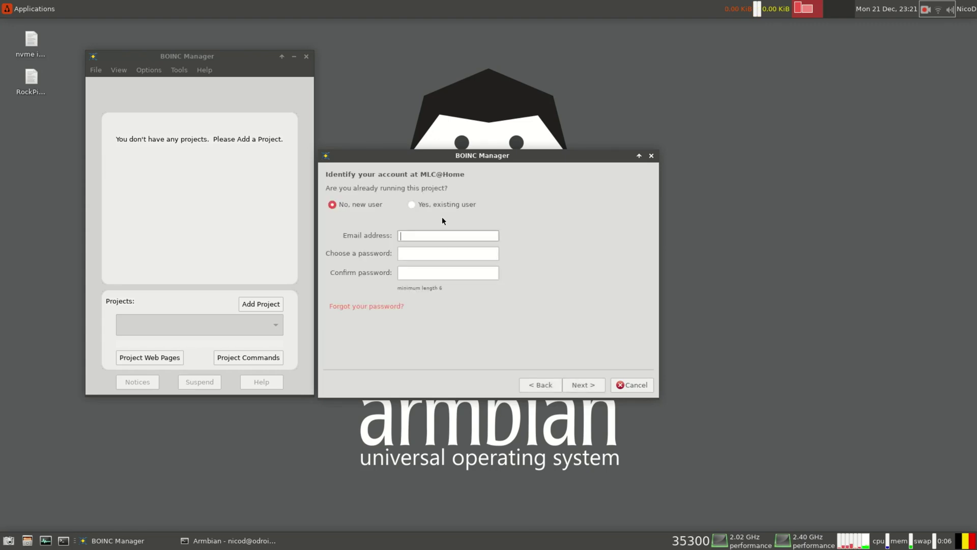
Sign in to MLC@Home as an existing user with the account e-mail and password
click(437, 204)
click(424, 236)
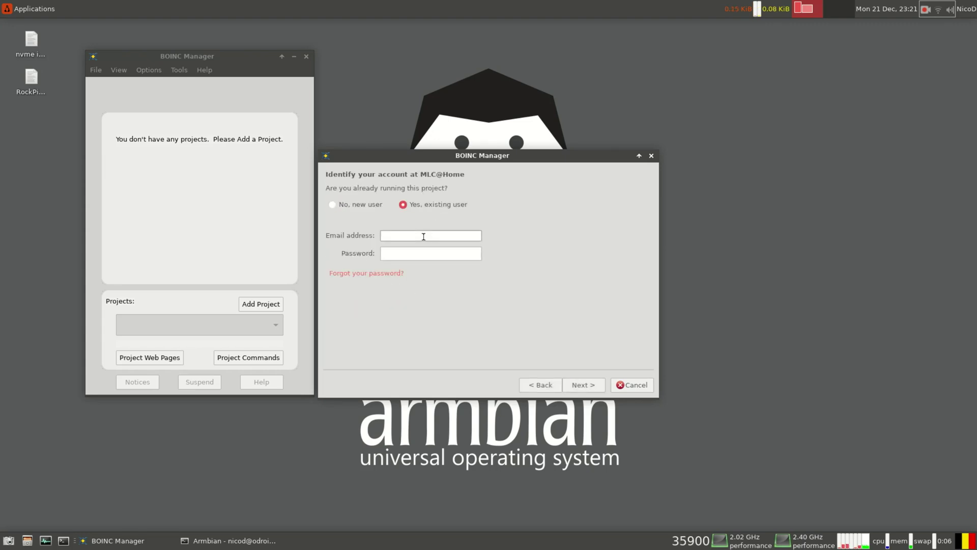
key(Tab)
text(●●)
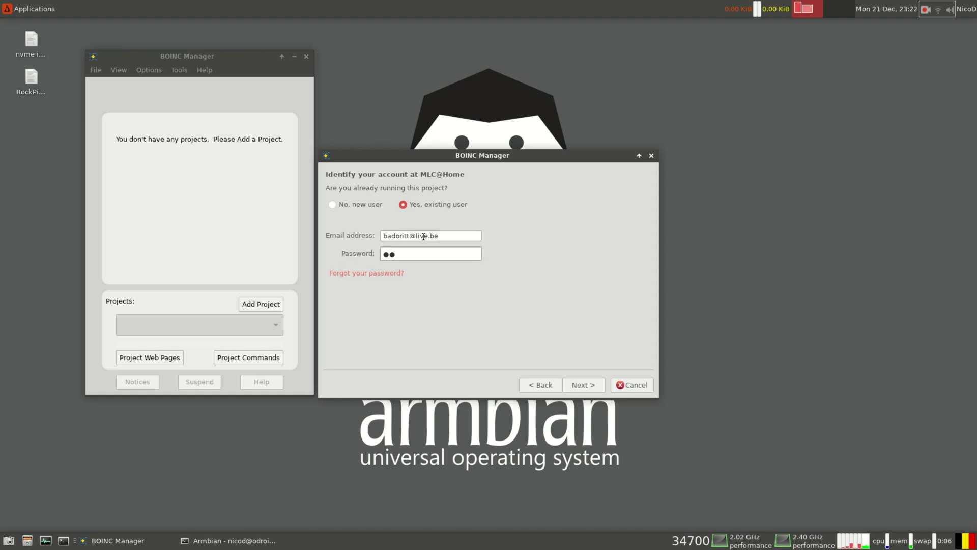
text(●●●●●●●)
key(Return)
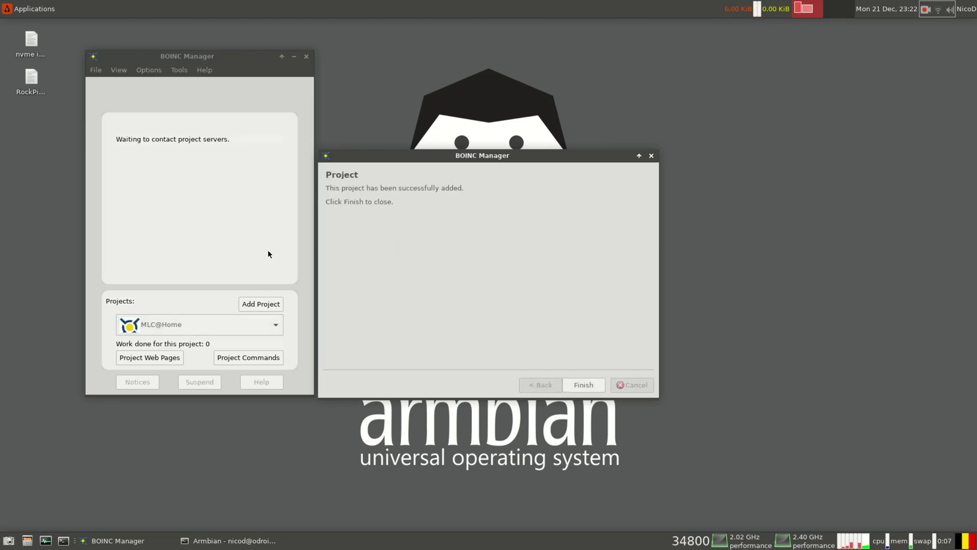
Finish the wizard, move BOINC Manager to the screen's right side, keeping MLC@Home shown
click(583, 384)
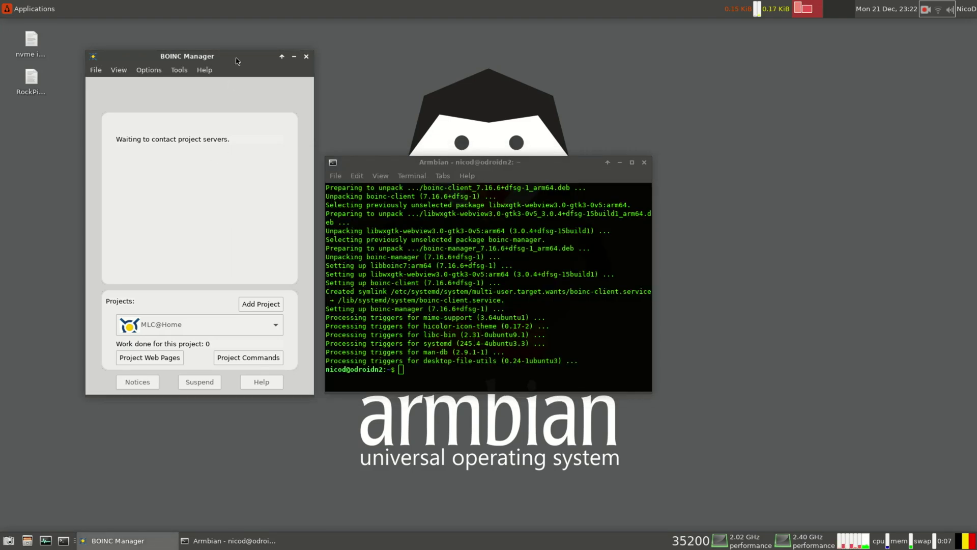
drag(238, 60, 855, 126)
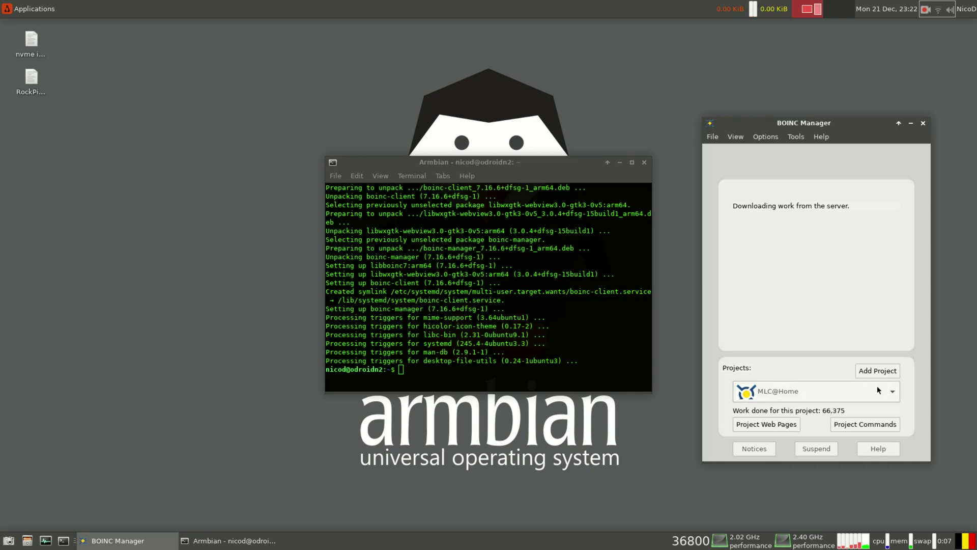
click(892, 391)
click(893, 390)
Add Amicable Numbers by signing in with an existing account's password, then finish the wizard
click(891, 371)
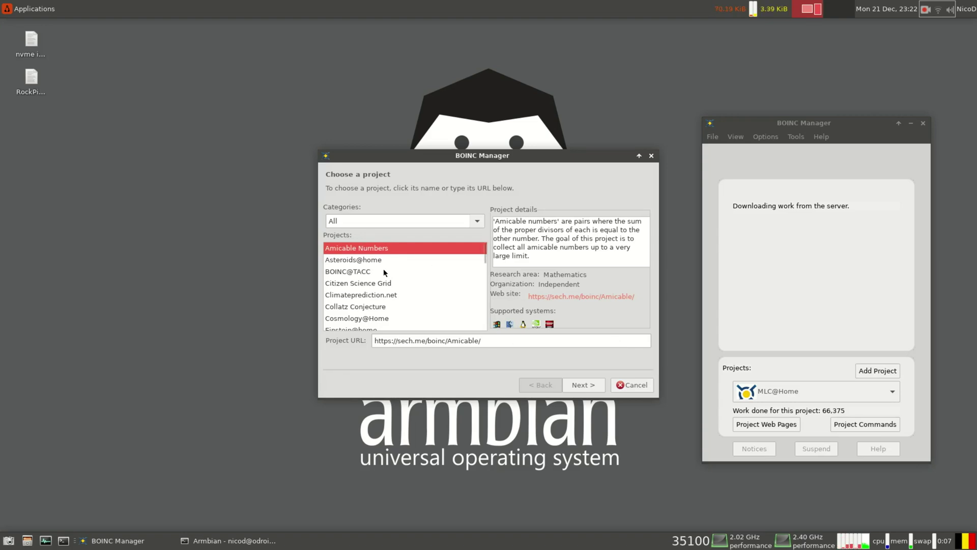
click(588, 382)
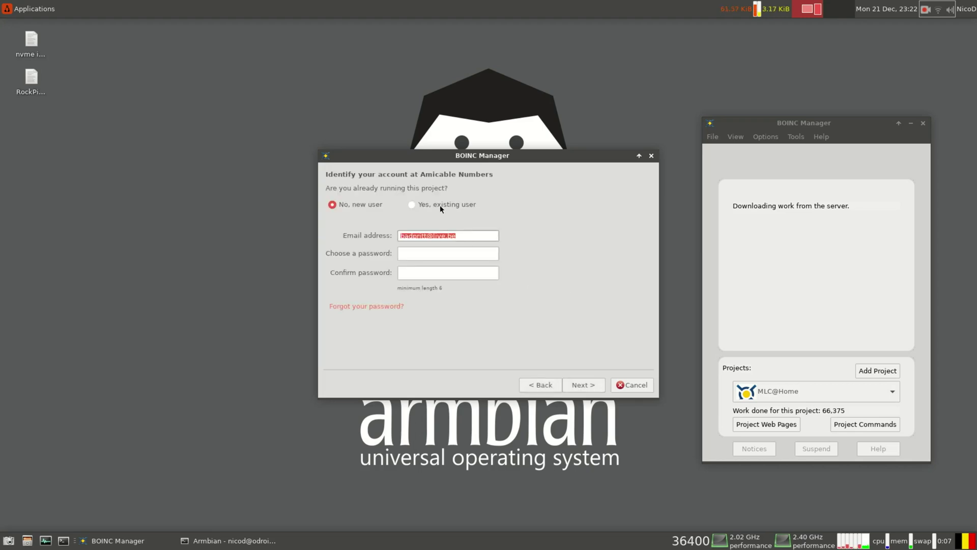
click(438, 204)
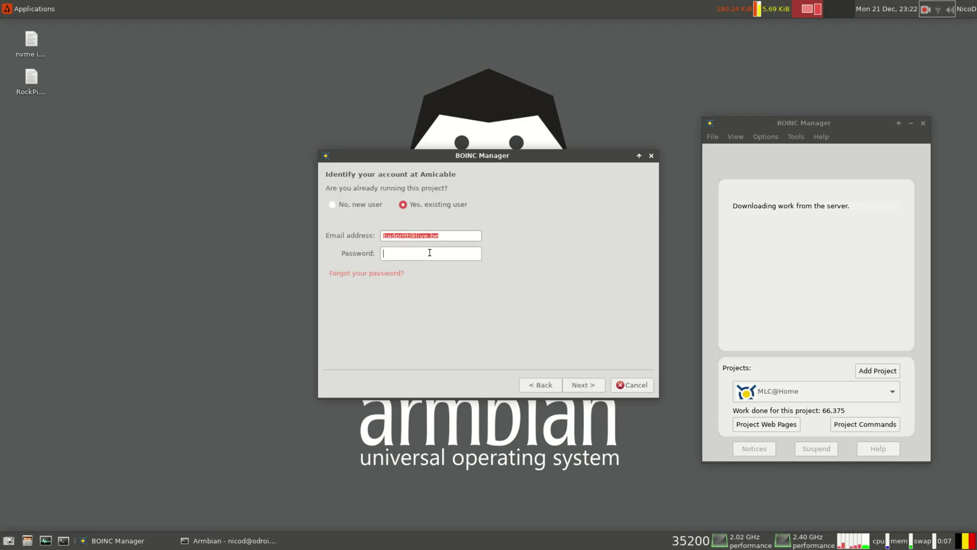
click(429, 252)
text(*******)
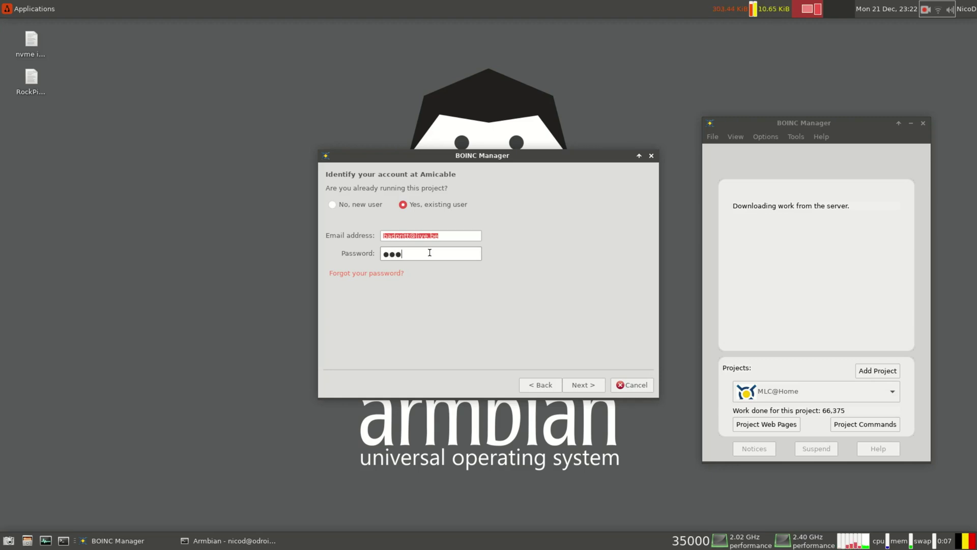
text(**)
click(581, 384)
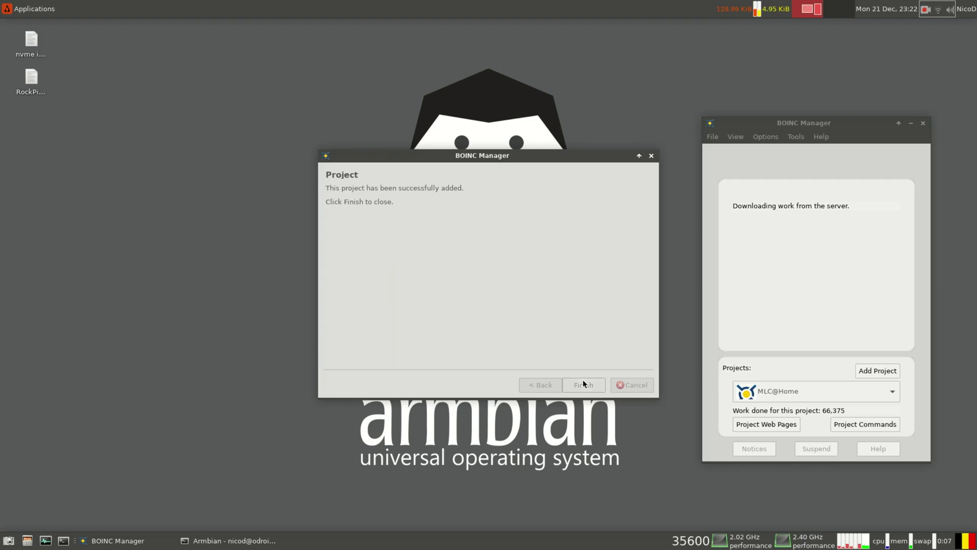
click(584, 383)
Check Amicable Numbers' progress (0 work done), then switch back to MLC@Home
click(878, 392)
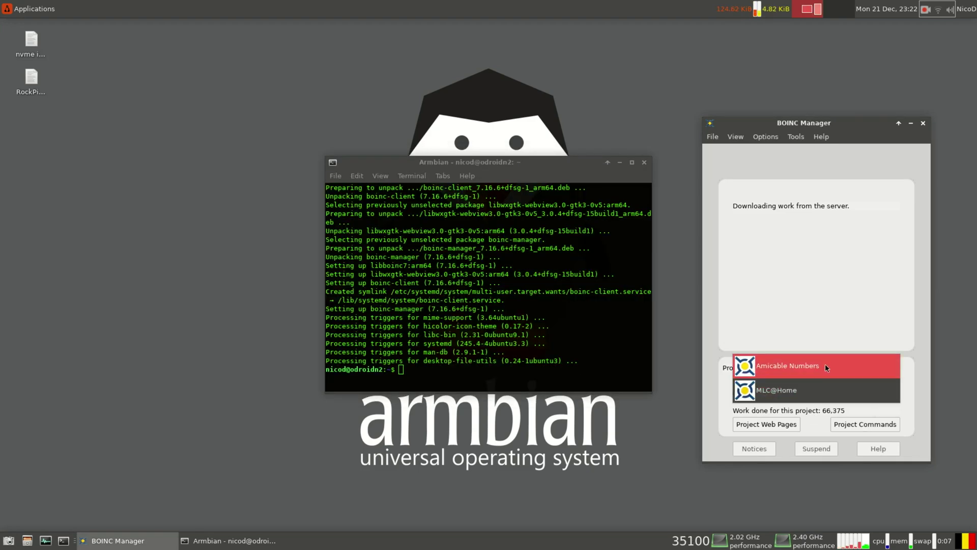
click(825, 368)
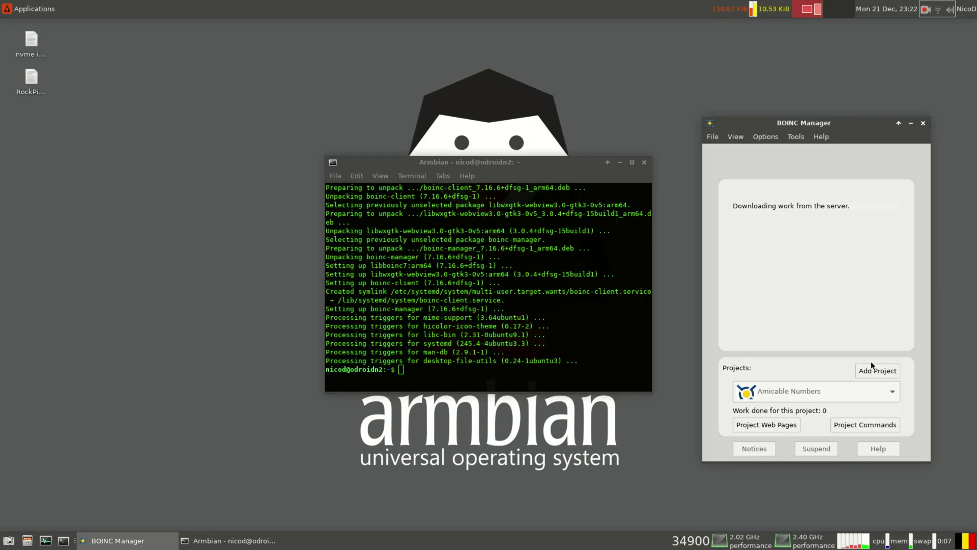
click(871, 391)
click(853, 415)
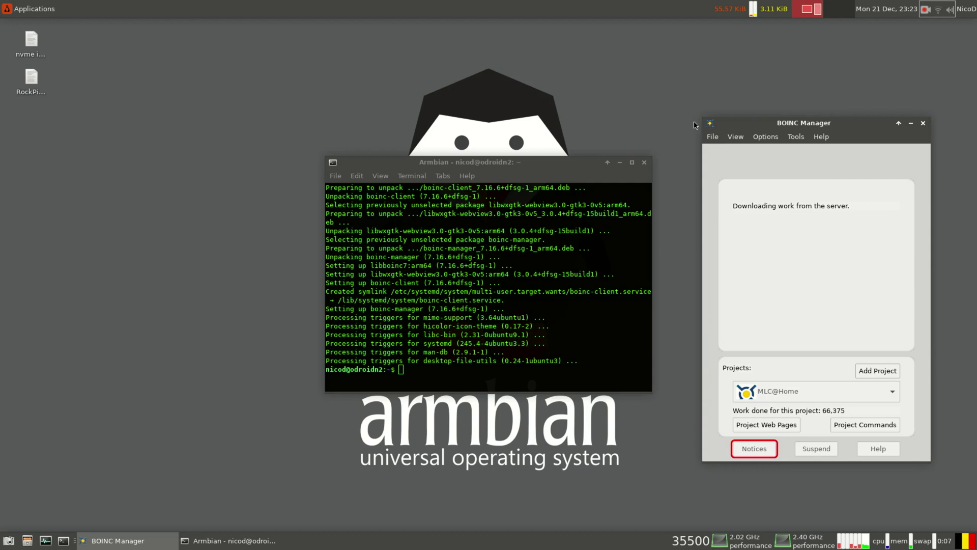
Browse the File, View and Tools menus of BOINC Manager
click(712, 138)
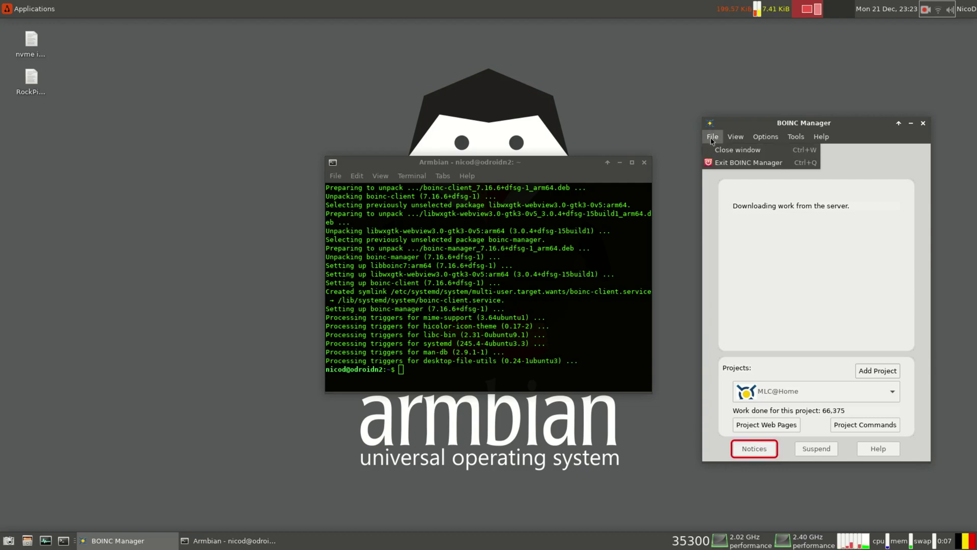
mouse_move(737, 136)
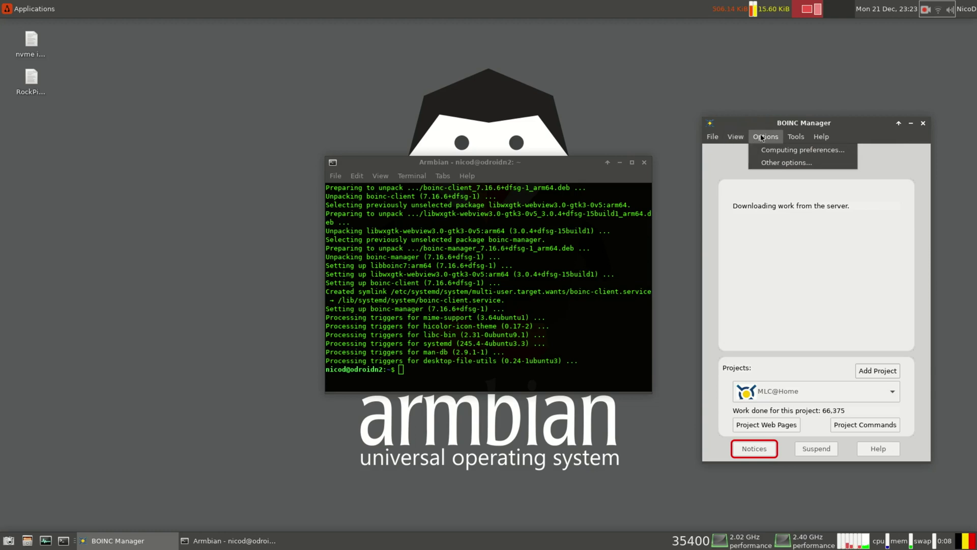
mouse_move(794, 136)
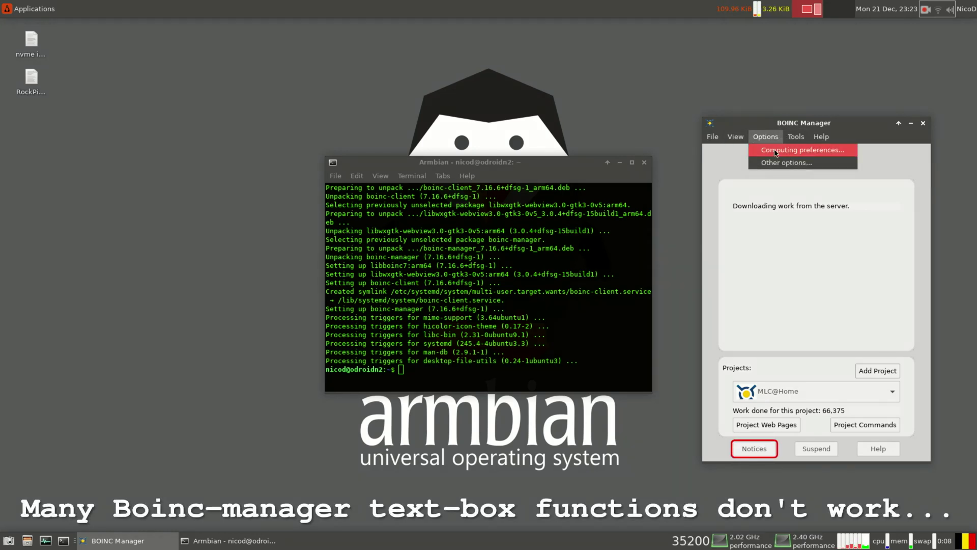
Open the computing preferences and notices windows, closing each since both are empty
click(774, 150)
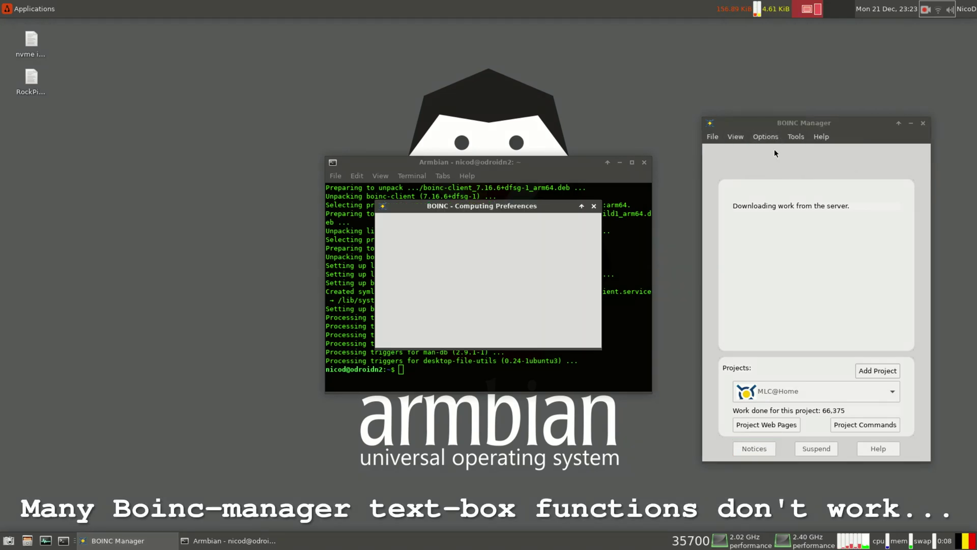
click(593, 208)
click(754, 448)
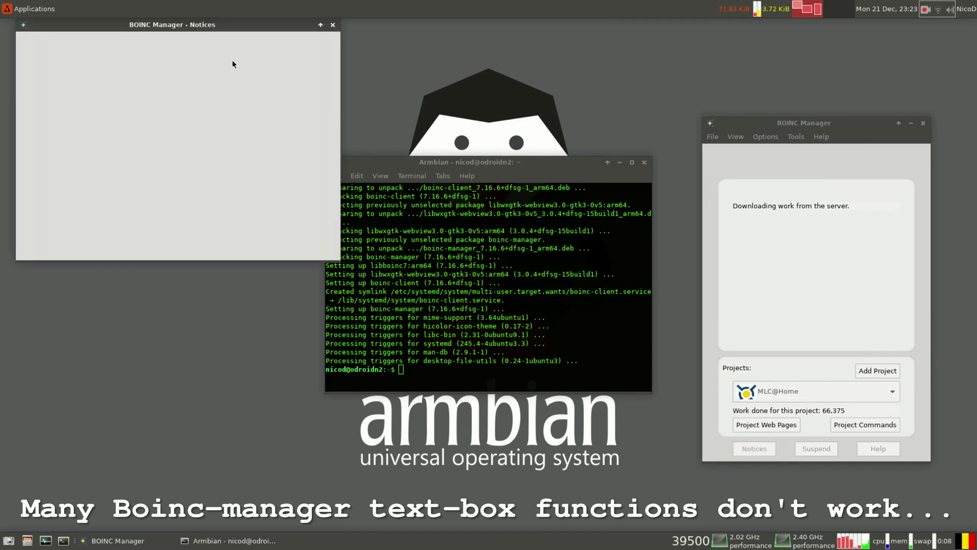
click(332, 24)
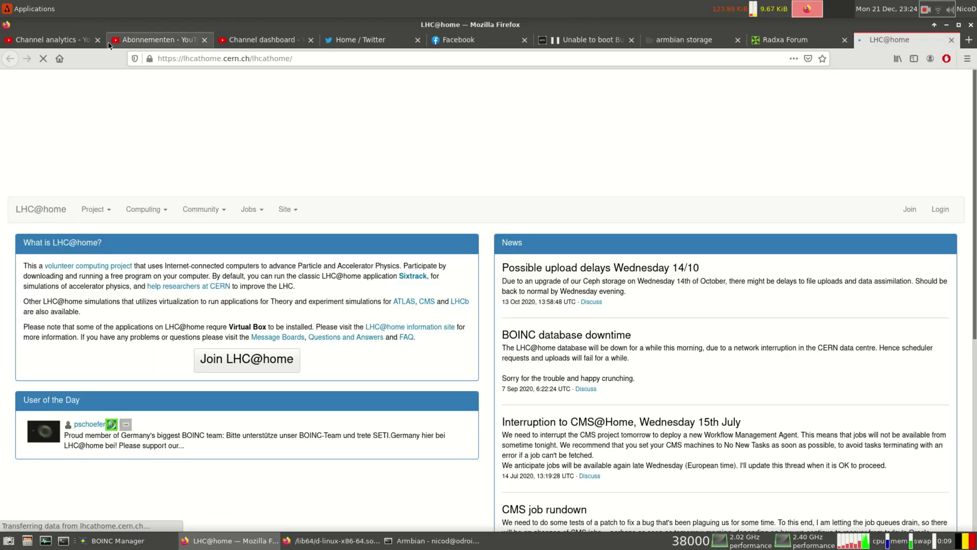
Close the two leading YouTube channel tabs in Firefox
click(98, 43)
click(98, 42)
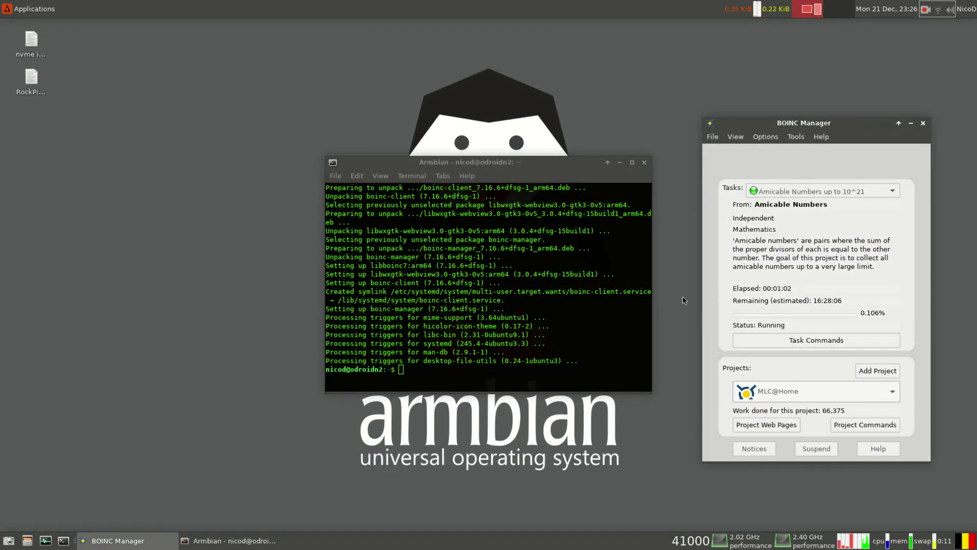
View Amicable Numbers and LHC@home in the project dropdown, ending back on MLC@Home
click(690, 297)
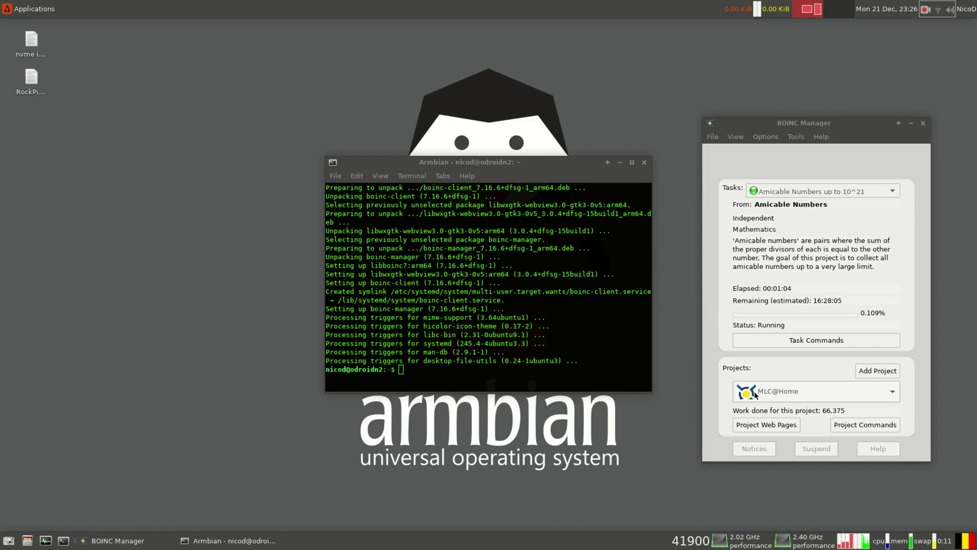
click(839, 398)
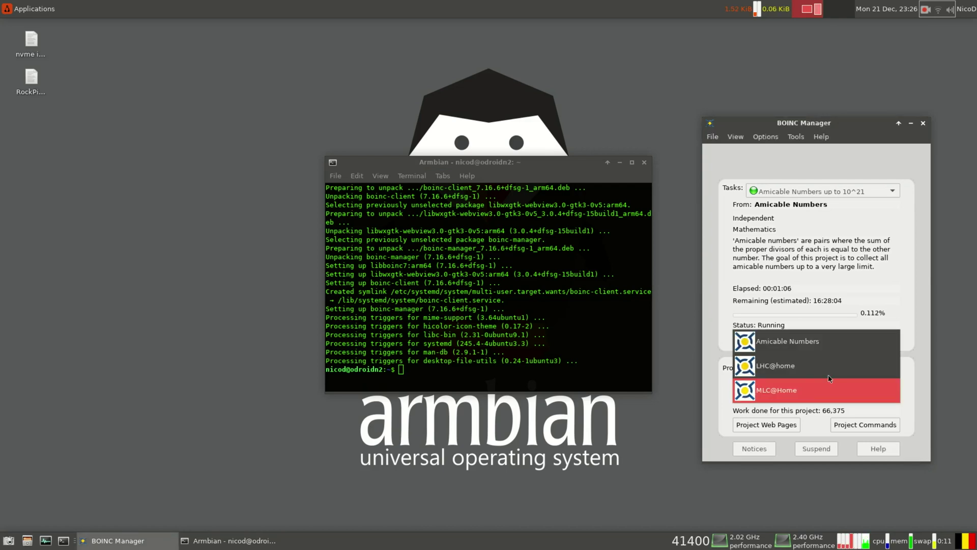
click(718, 413)
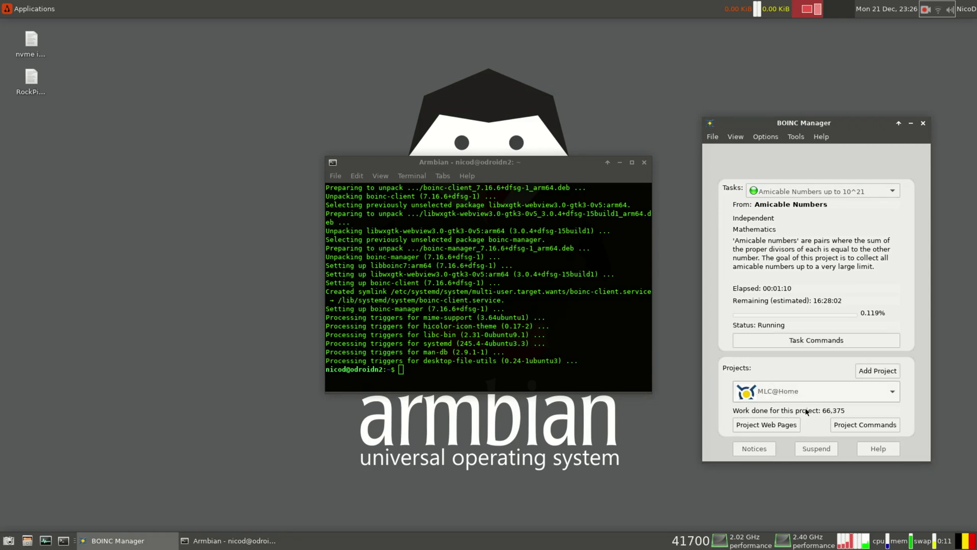
click(871, 390)
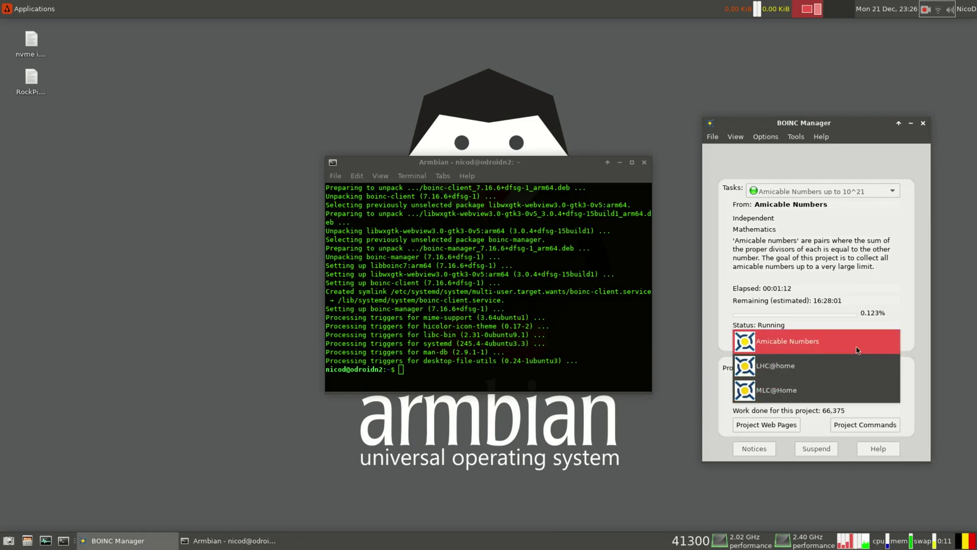
click(858, 350)
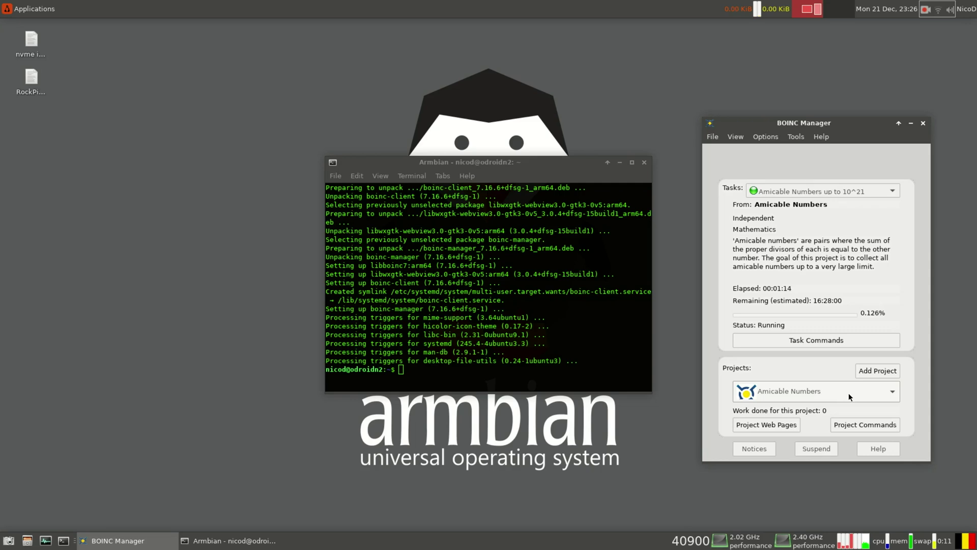
click(876, 388)
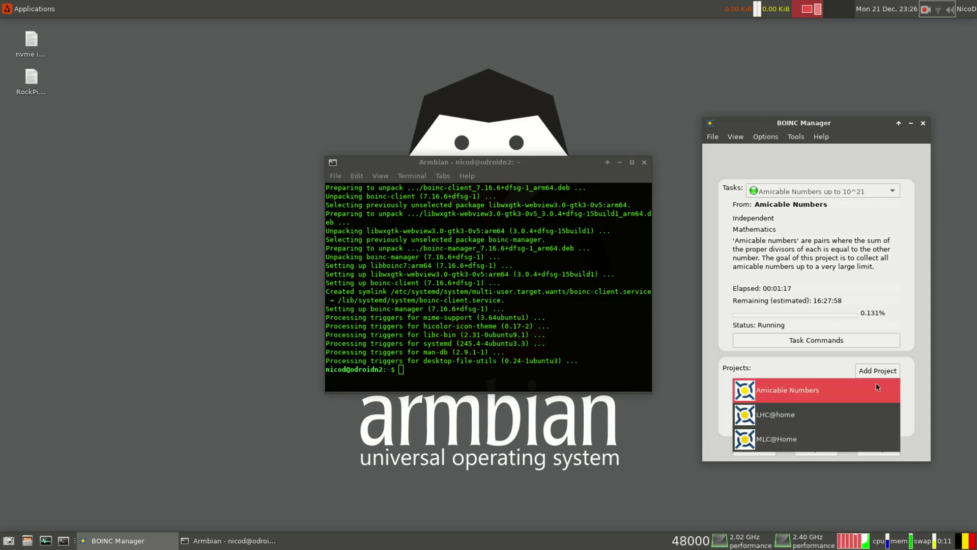
click(862, 405)
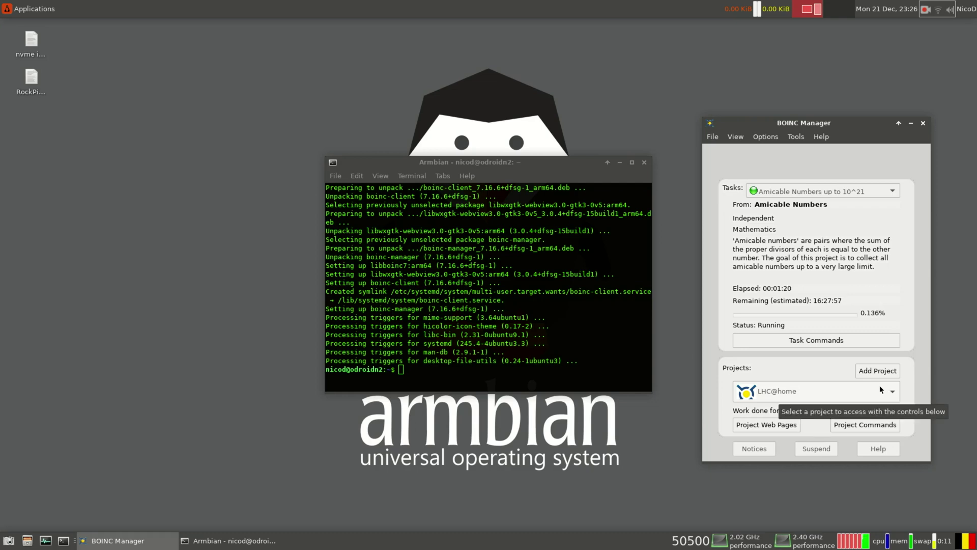
click(880, 385)
click(862, 405)
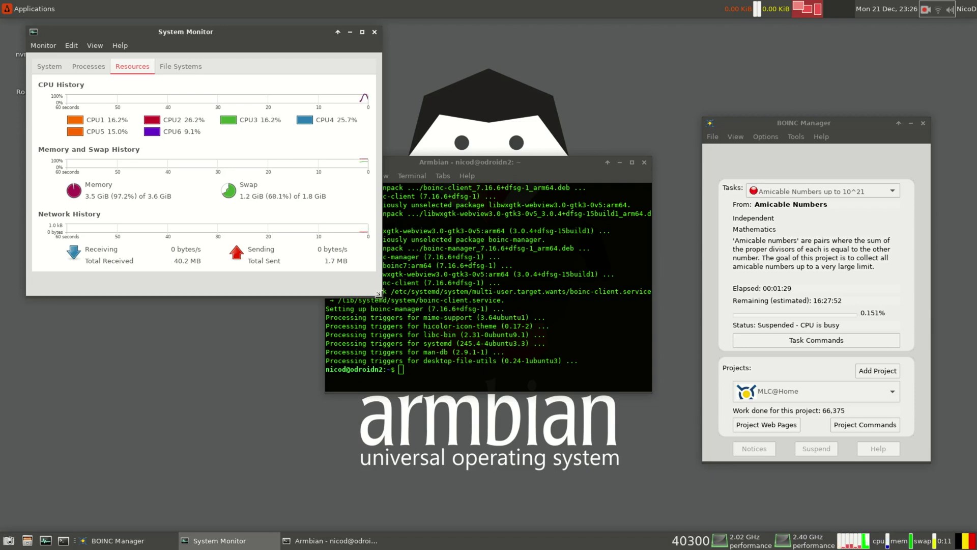
Widen System Monitor's graphs, then suspend the running Amicable Numbers task in BOINC Manager
drag(379, 294, 806, 437)
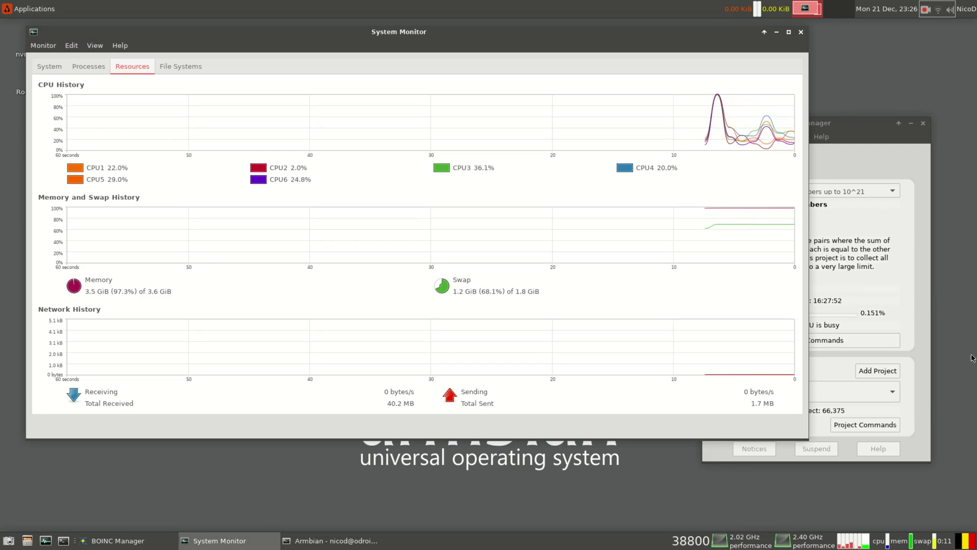
click(870, 283)
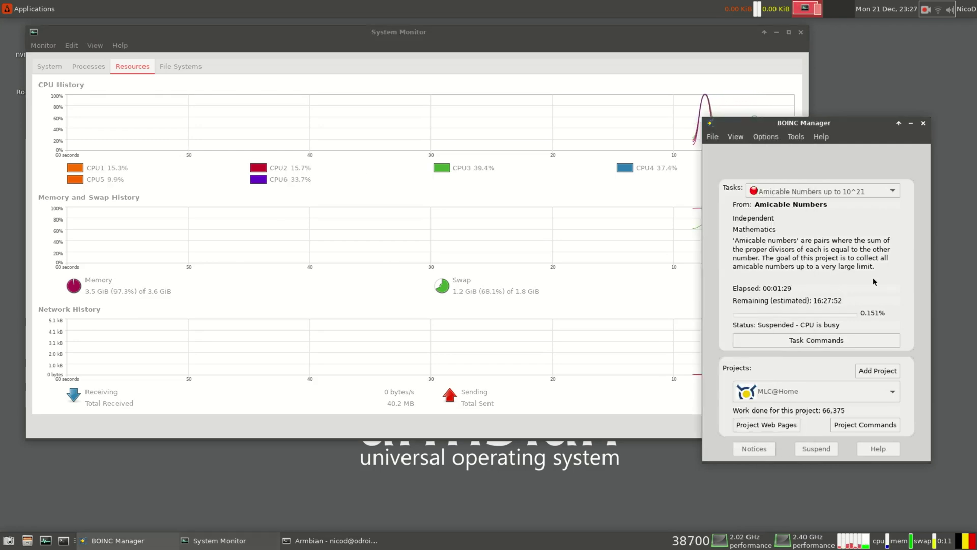
click(853, 339)
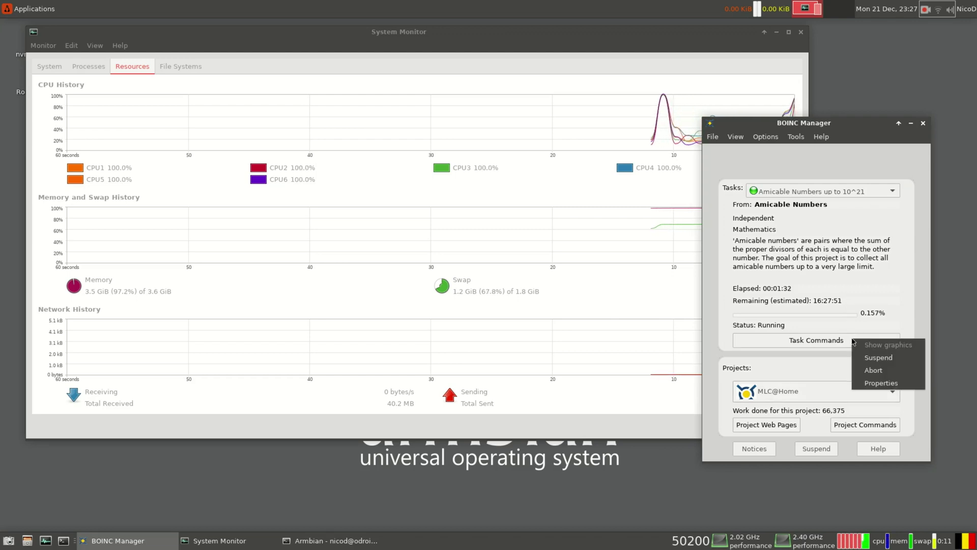
click(873, 359)
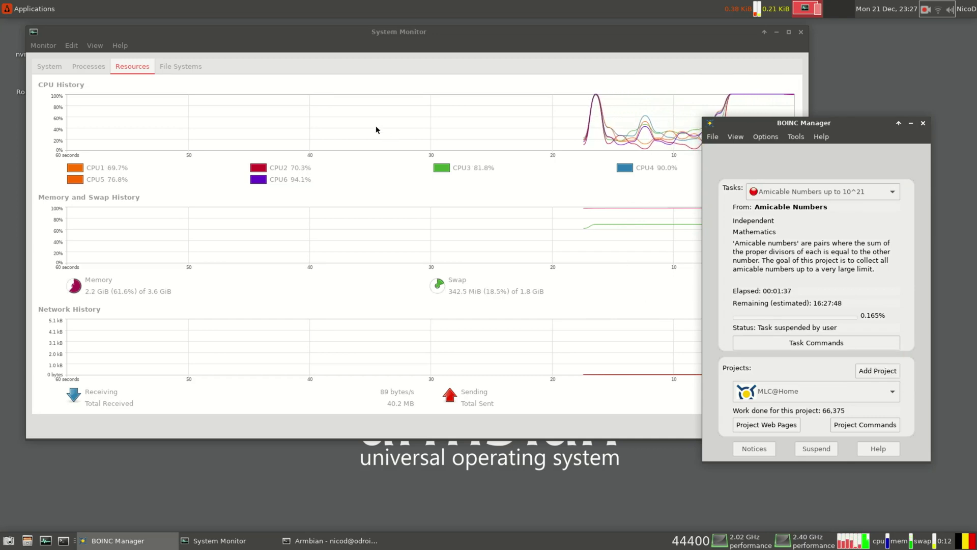
Launch Firefox and search the Armbian forum for 'my most useful linux comman'
click(27, 7)
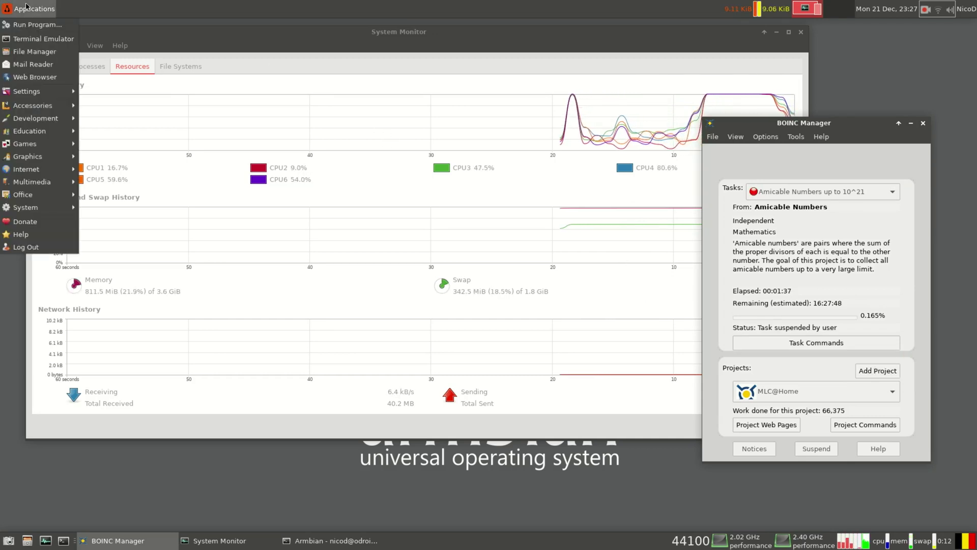
mouse_move(41, 169)
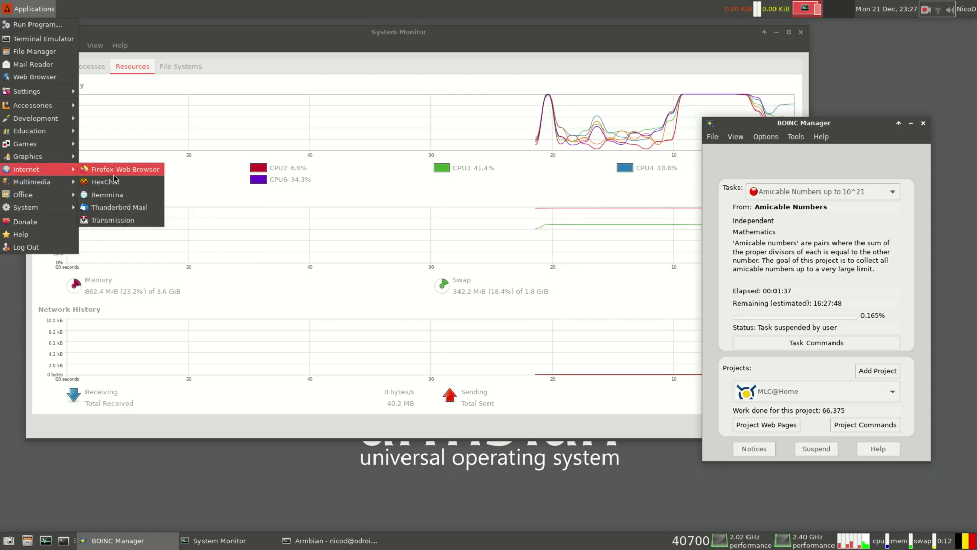
click(223, 265)
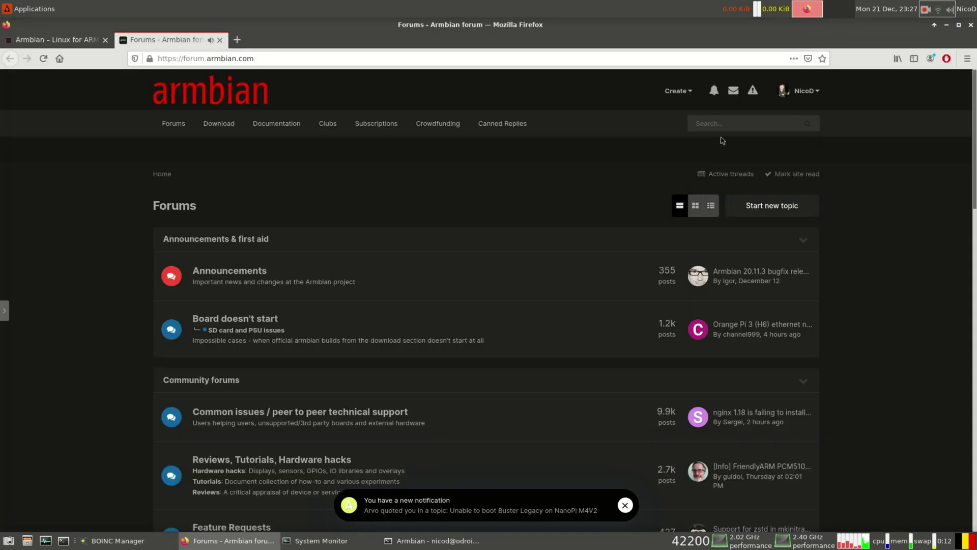
click(731, 123)
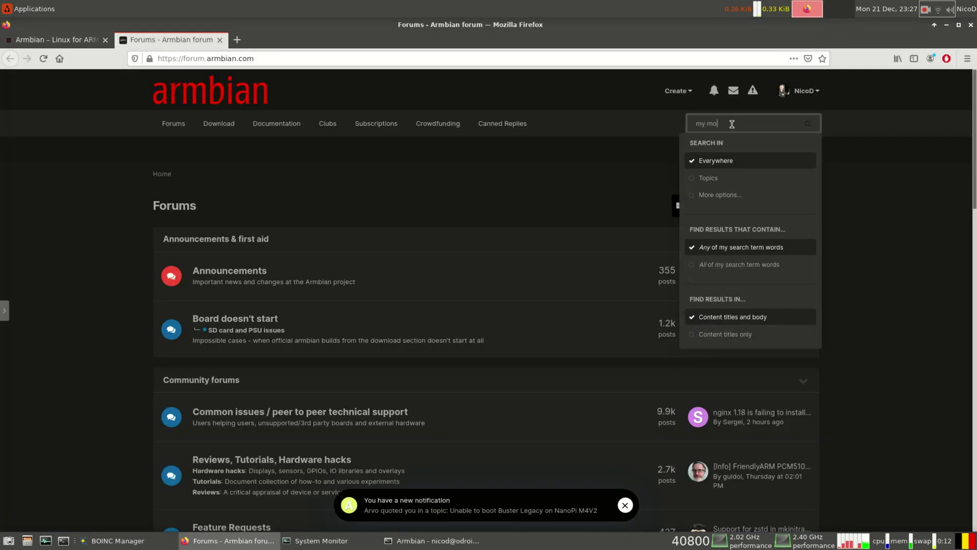
text(my most useful )
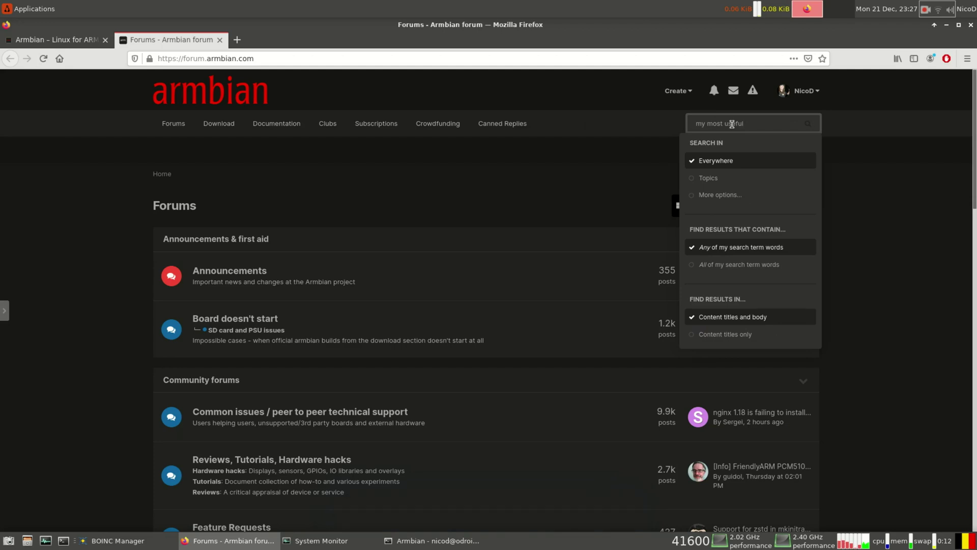
text(linux comman)
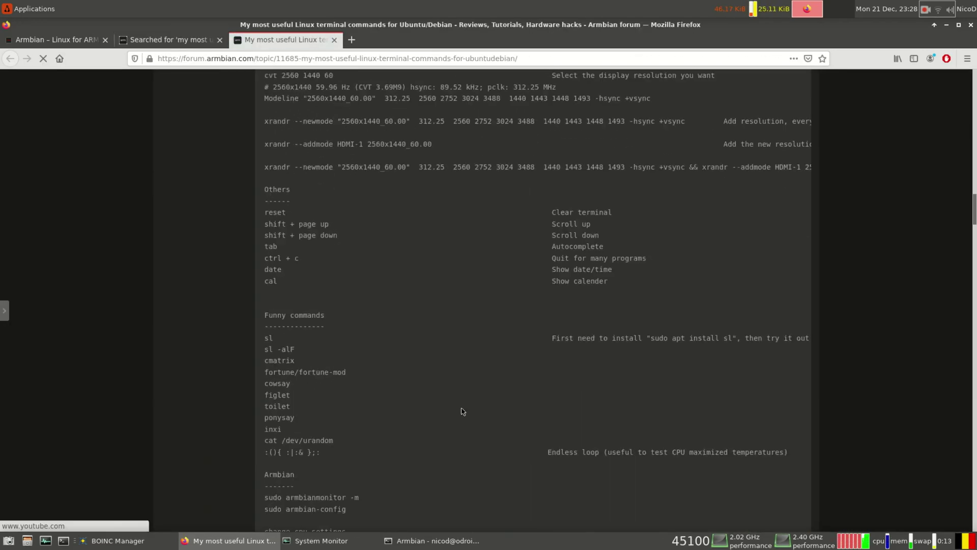
Create the 8 GB /swapfile by running the forum's fallocate command in the terminal
scroll(461, 408, up, 12)
drag(395, 341, 265, 342)
right_click(267, 339)
click(292, 342)
click(432, 540)
right_click(538, 371)
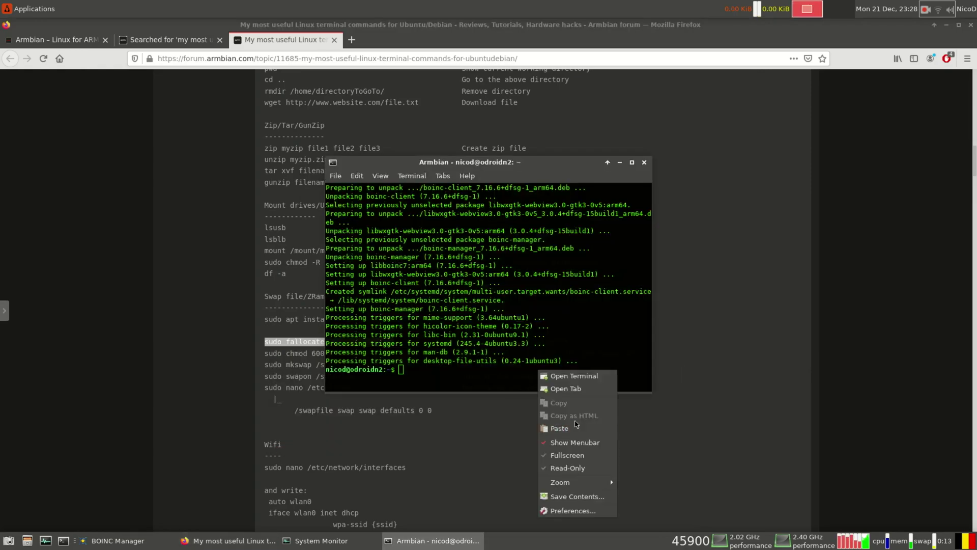
click(559, 430)
key(Return)
Restrict the swap file's permissions with the forum's chmod command
click(370, 358)
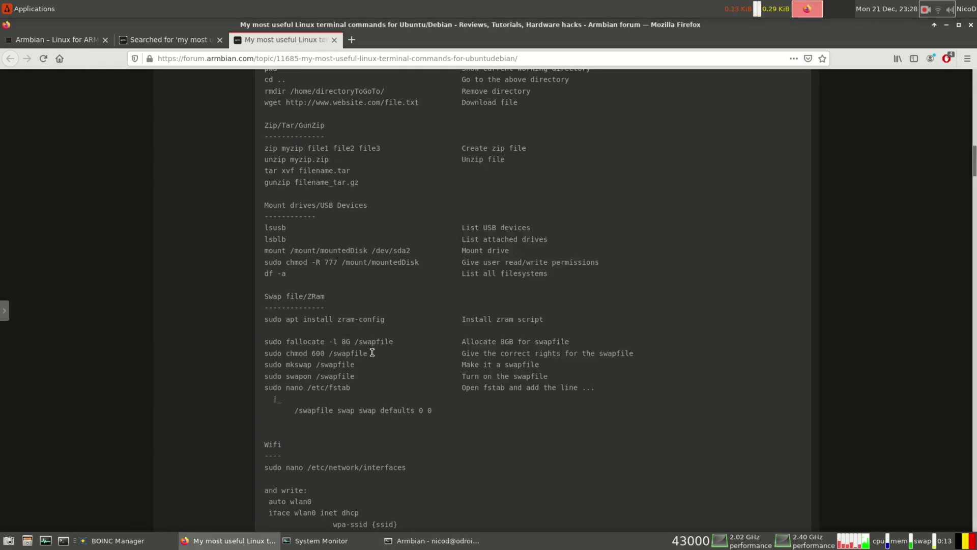
click(267, 353)
drag(367, 353, 265, 353)
right_click(266, 351)
click(290, 356)
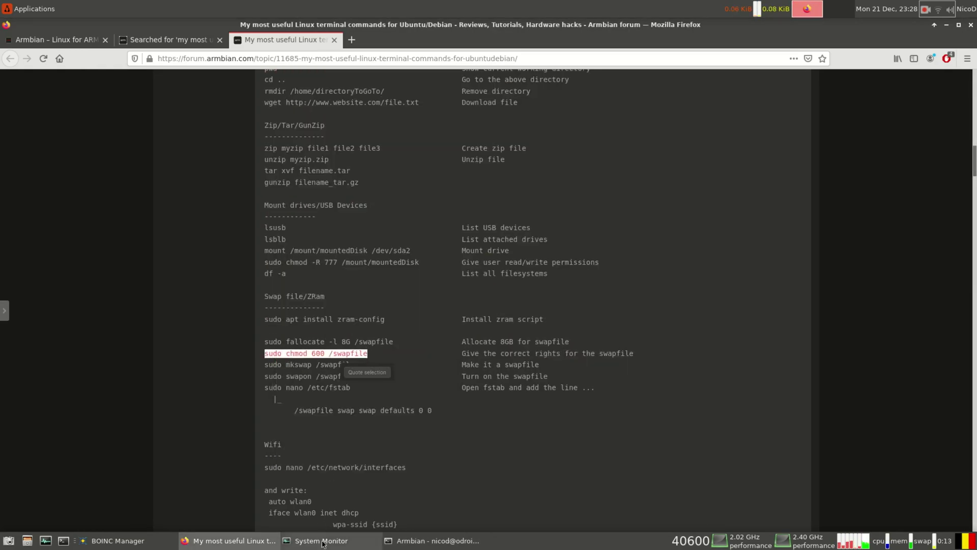
click(432, 541)
right_click(674, 380)
click(695, 437)
key(Return)
Format /swapfile as swap space with the mkswap command
click(362, 365)
drag(359, 364, 265, 364)
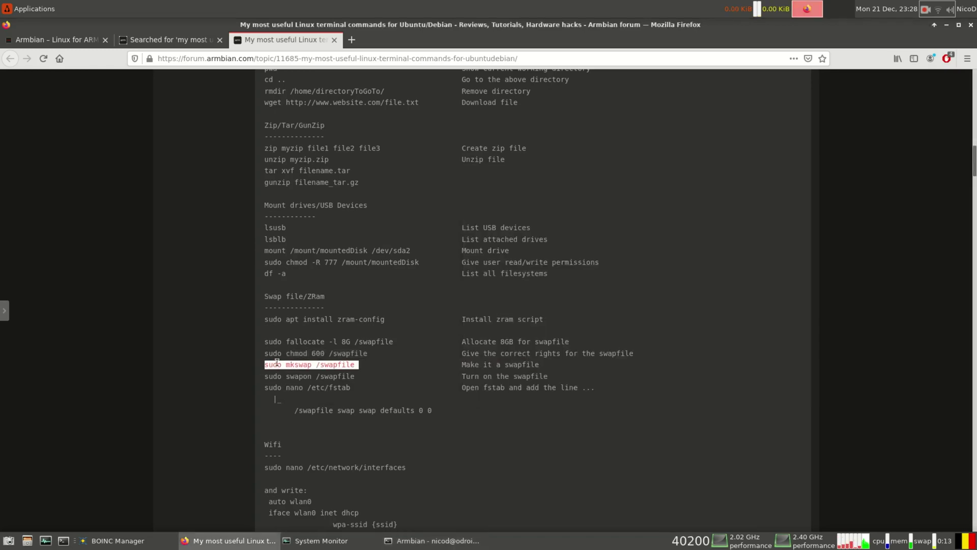
right_click(266, 363)
click(291, 368)
click(432, 540)
right_click(640, 392)
click(671, 300)
key(Return)
Activate the swap file with the swapon command
click(229, 541)
click(362, 376)
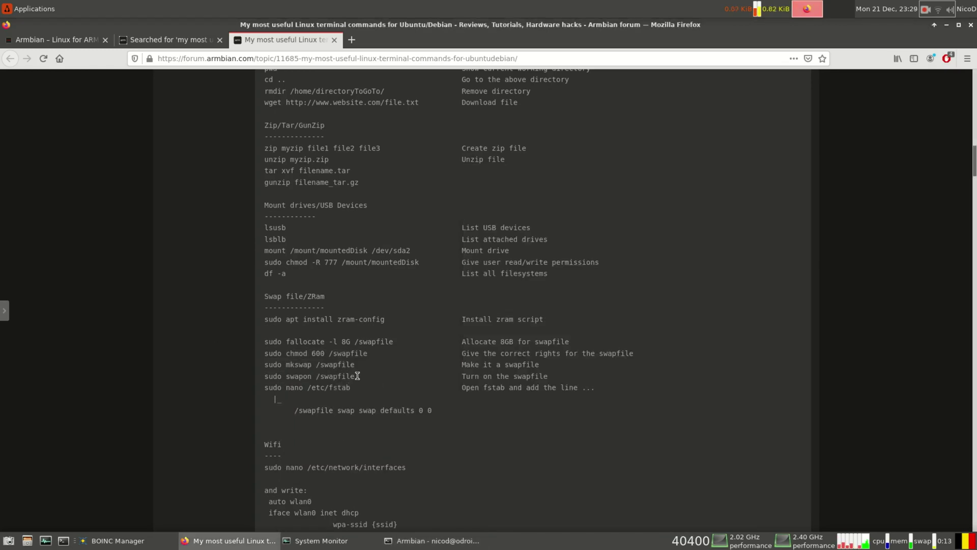
drag(358, 376, 266, 377)
right_click(266, 378)
click(290, 382)
click(432, 541)
right_click(656, 393)
click(672, 300)
key(Return)
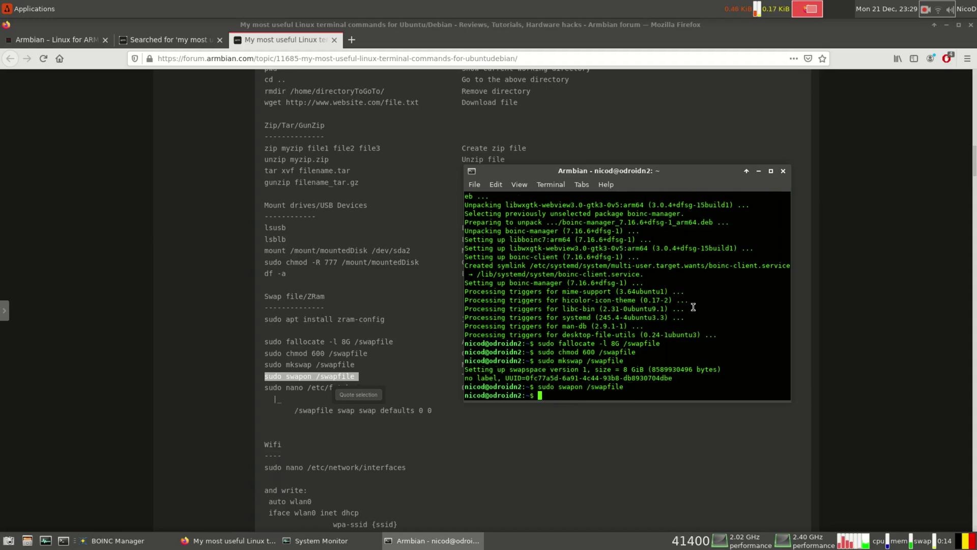
Open /etc/fstab in nano using the forum's nano command
click(229, 540)
click(359, 387)
drag(358, 386, 266, 388)
right_click(265, 387)
click(290, 392)
click(432, 541)
right_click(649, 374)
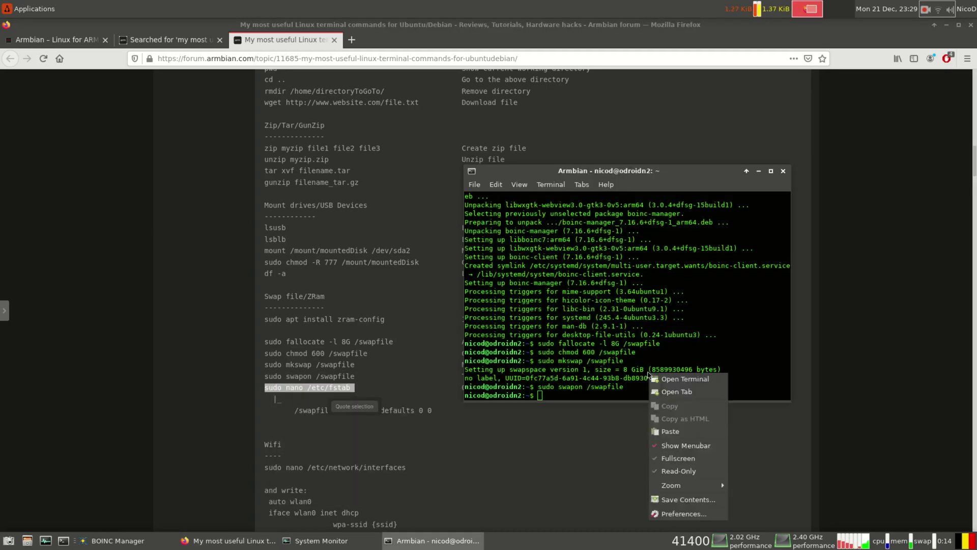
click(665, 427)
key(Return)
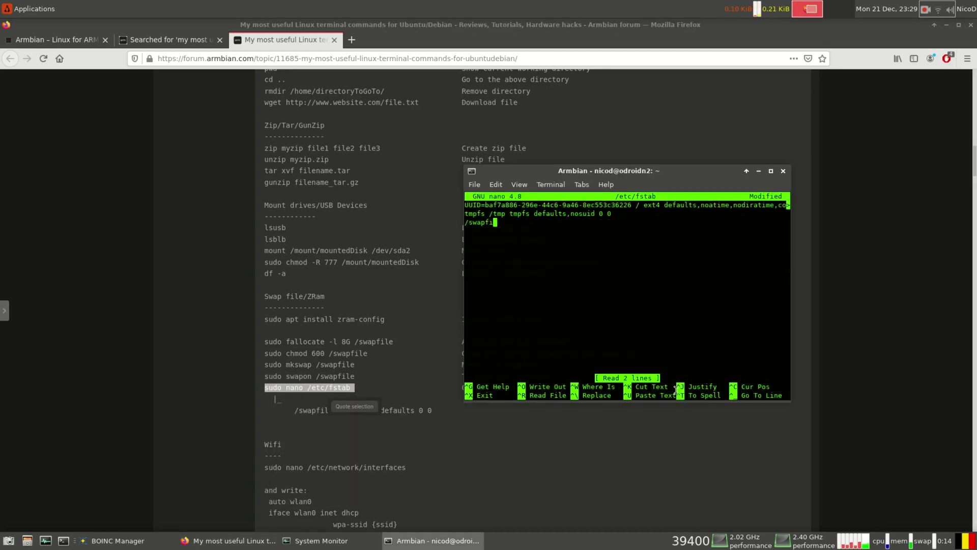
Add the swap entry ending in 'defaults' to /etc/fstab, then save and exit nano
key(alt+Tab)
click(527, 189)
key(alt+Tab)
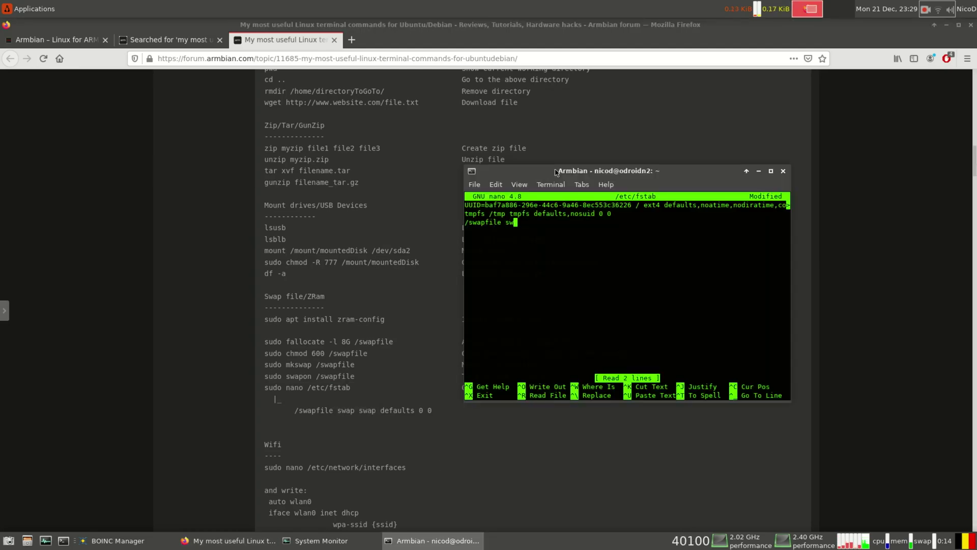
text(defaults 0 0)
key(ctrl+x)
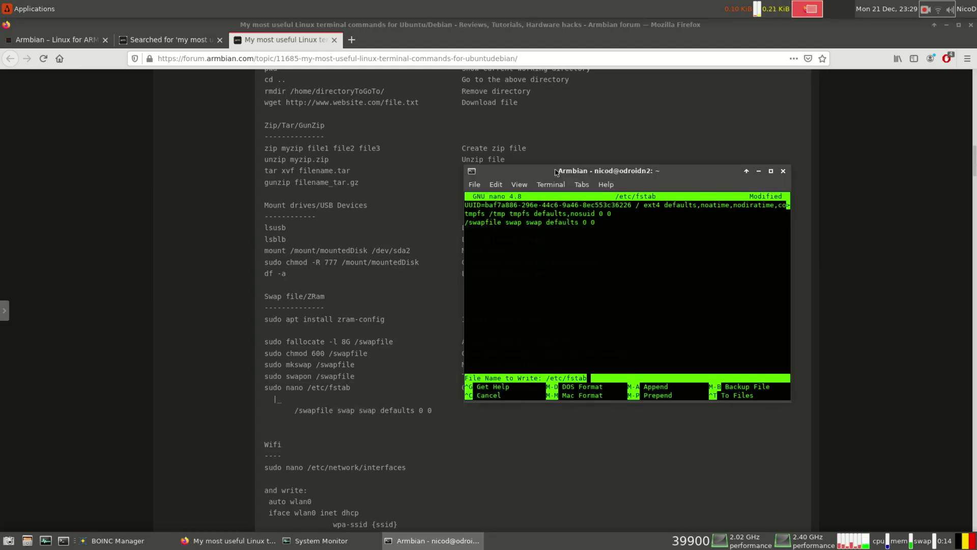
key(y)
key(Return)
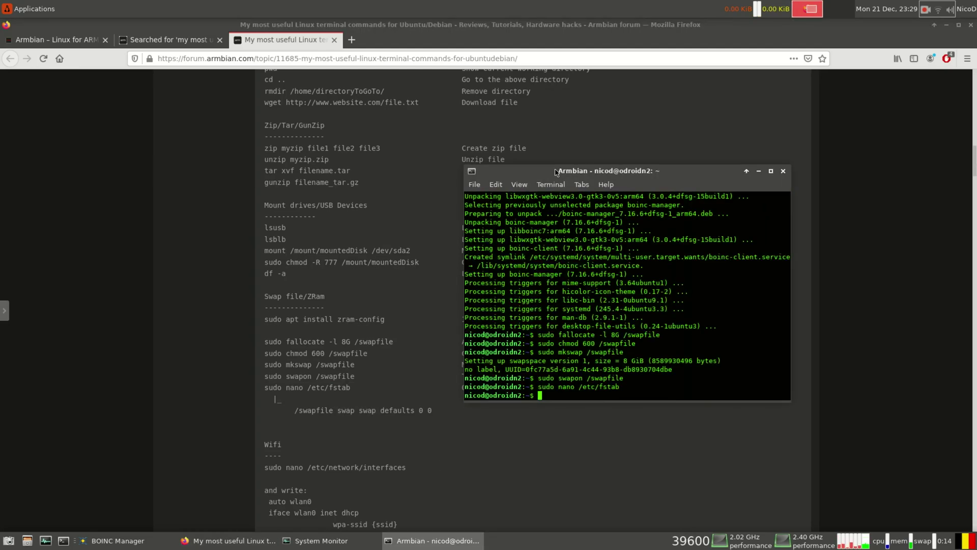
Run free to confirm total swap of 10288320 with 9947668 free
key(Return)
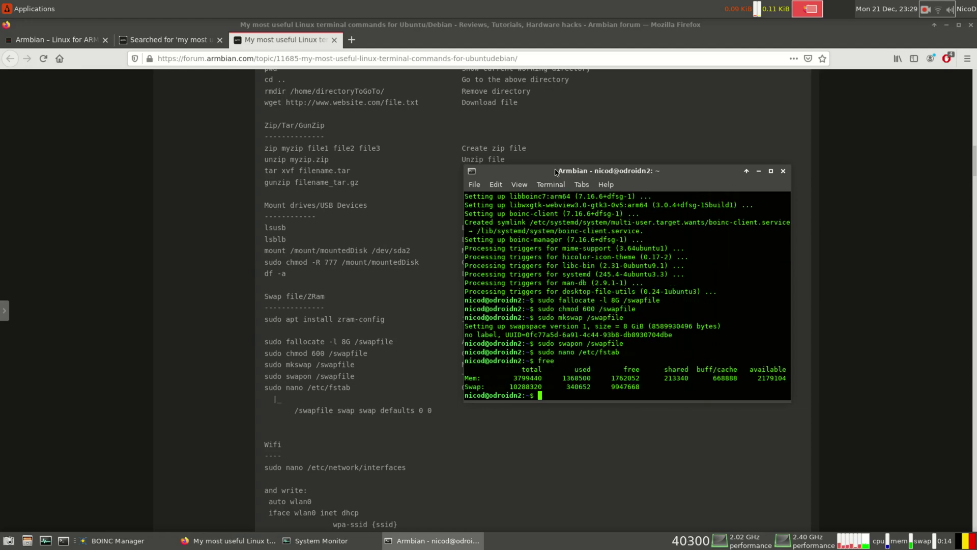